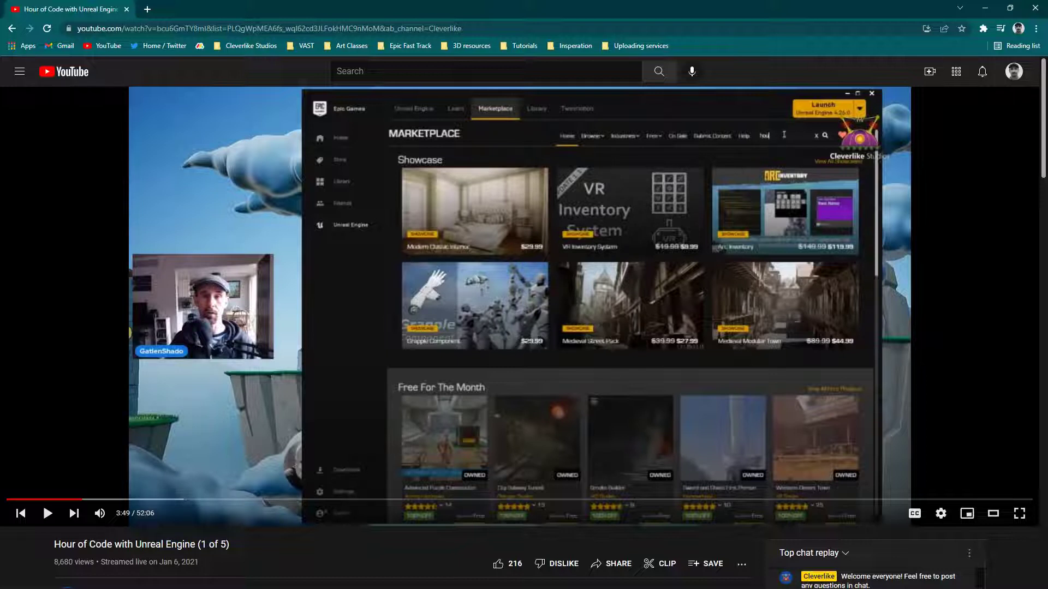
Minimize the Chrome window playing the Hour of Code YouTube livestream
{"action": "left_click_drag", "start_coordinate": [248, 546], "coordinate": [54, 551]}
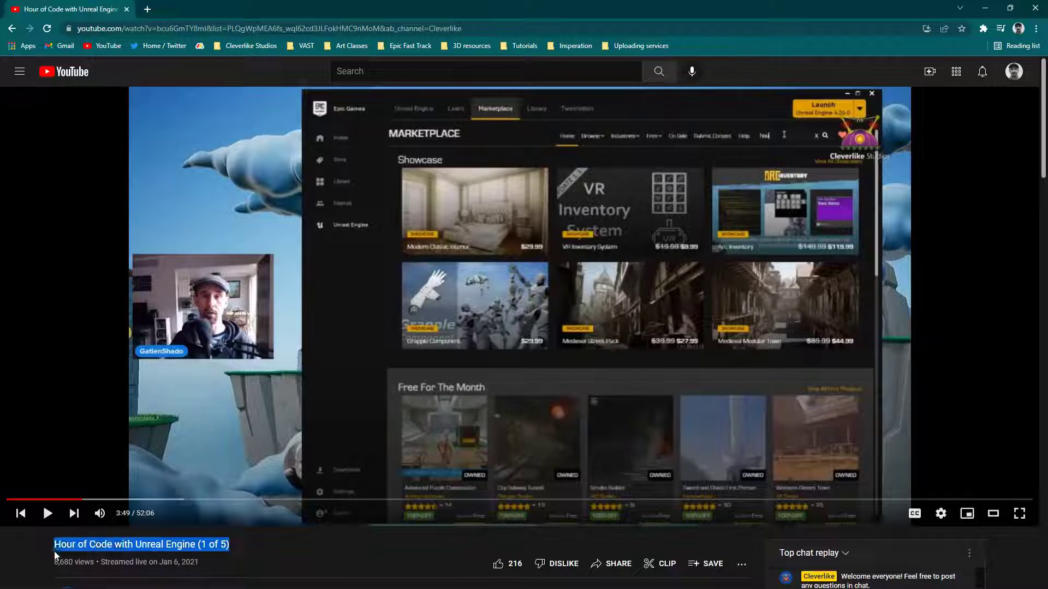
{"action": "left_click", "coordinate": [250, 546]}
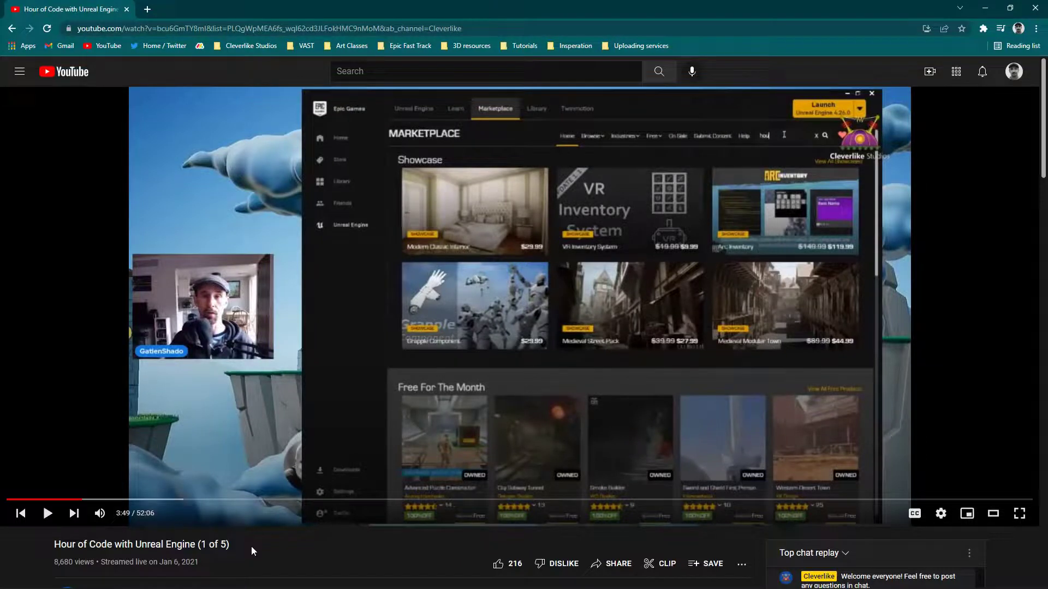
{"action": "left_click", "coordinate": [985, 8]}
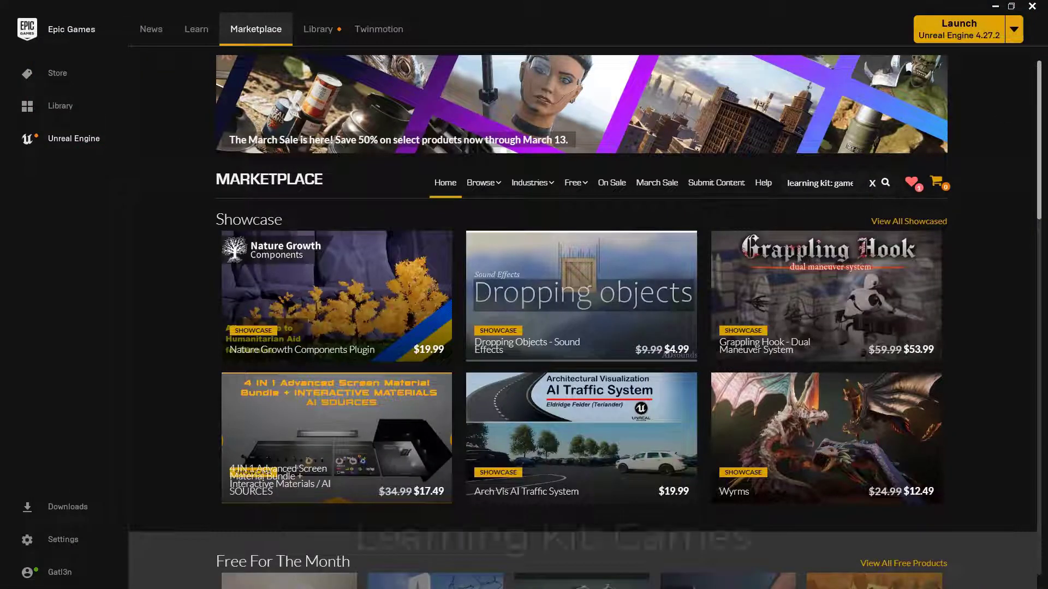
Search the Marketplace for 'learning kit: games'
{"action": "left_click_drag", "start_coordinate": [787, 184], "coordinate": [853, 184]}
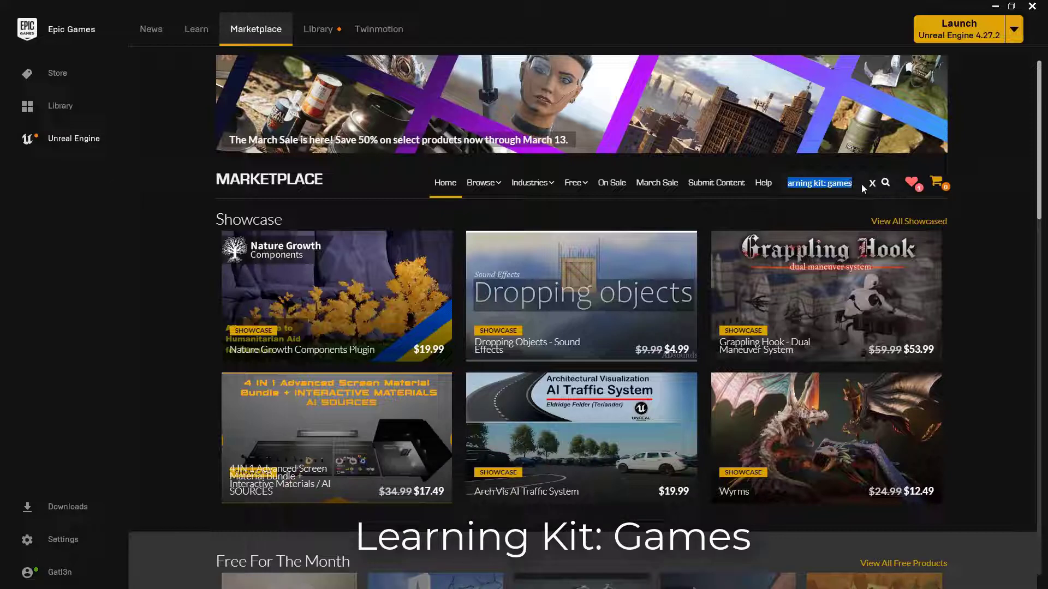
{"action": "key", "text": "Return"}
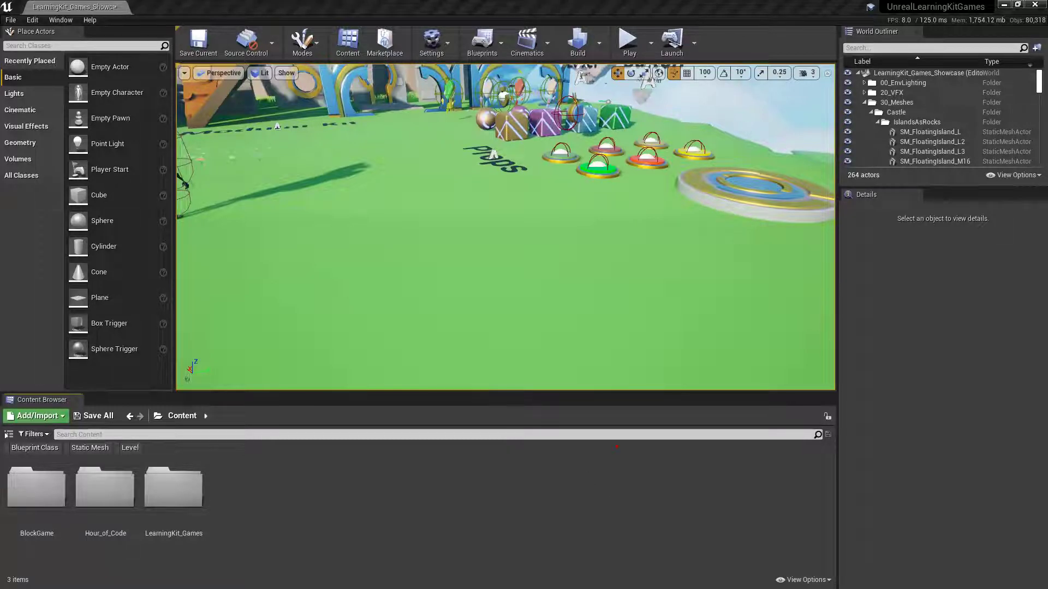
Annotate the Content Browser and list the folders under Content
{"action": "mouse_move", "coordinate": [637, 435]}
{"action": "left_mouse_down"}
{"action": "mouse_move", "coordinate": [252, 429]}
{"action": "mouse_move", "coordinate": [237, 586]}
{"action": "mouse_move", "coordinate": [645, 580]}
{"action": "mouse_move", "coordinate": [695, 472]}
{"action": "mouse_move", "coordinate": [497, 458]}
{"action": "left_mouse_up"}
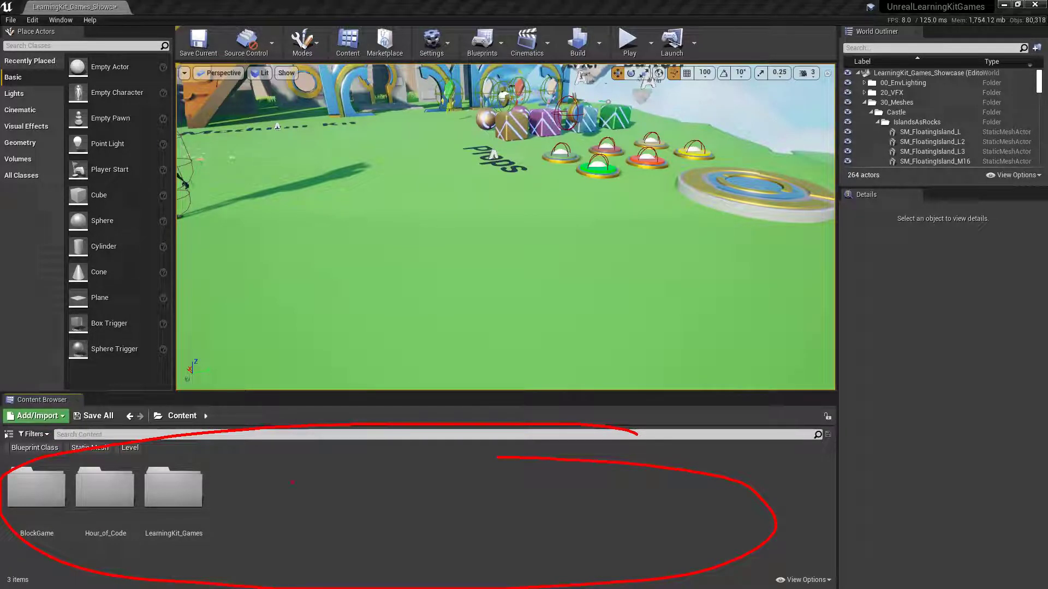
{"action": "key", "text": "Escape"}
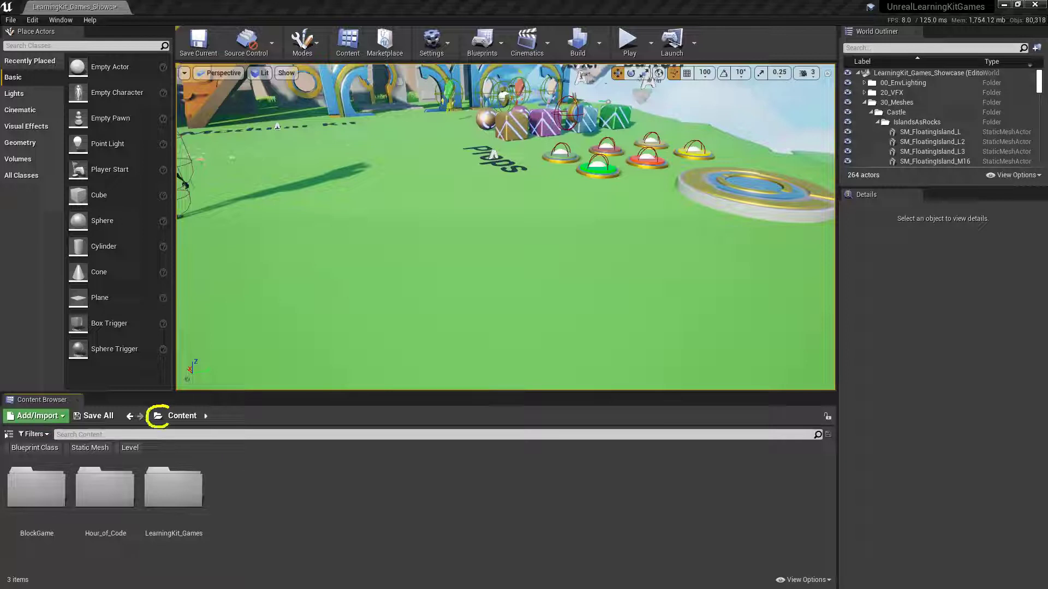
{"action": "left_click", "coordinate": [158, 416]}
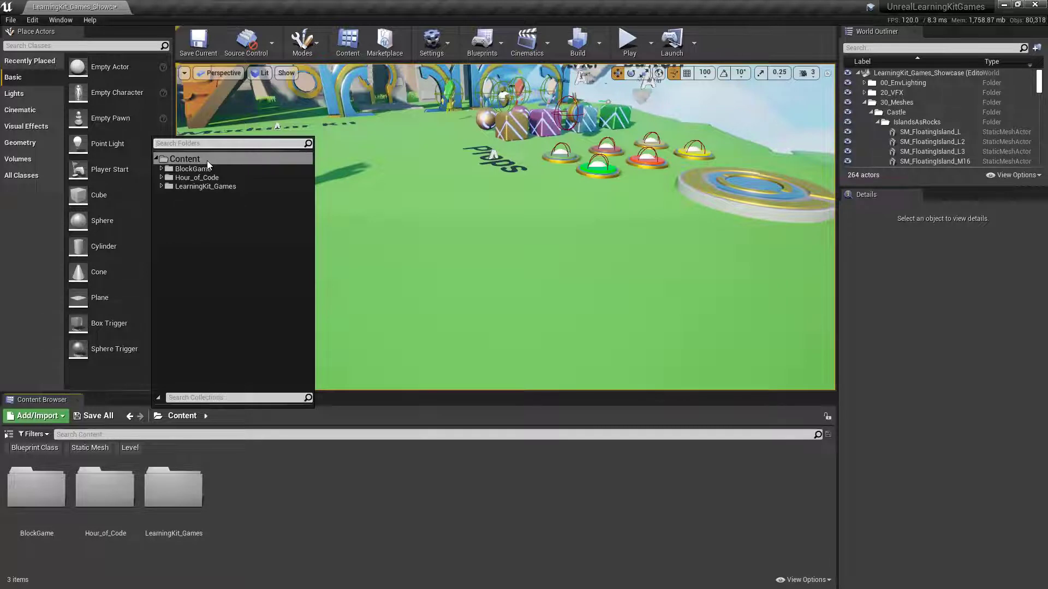
{"action": "mouse_move", "coordinate": [207, 153]}
{"action": "left_mouse_down"}
{"action": "mouse_move", "coordinate": [144, 161]}
{"action": "mouse_move", "coordinate": [217, 155]}
{"action": "left_mouse_up"}
{"action": "mouse_move", "coordinate": [419, 377]}
{"action": "left_mouse_down"}
{"action": "mouse_move", "coordinate": [288, 463]}
{"action": "mouse_move", "coordinate": [350, 473]}
{"action": "left_mouse_up"}
{"action": "key", "text": "Escape"}
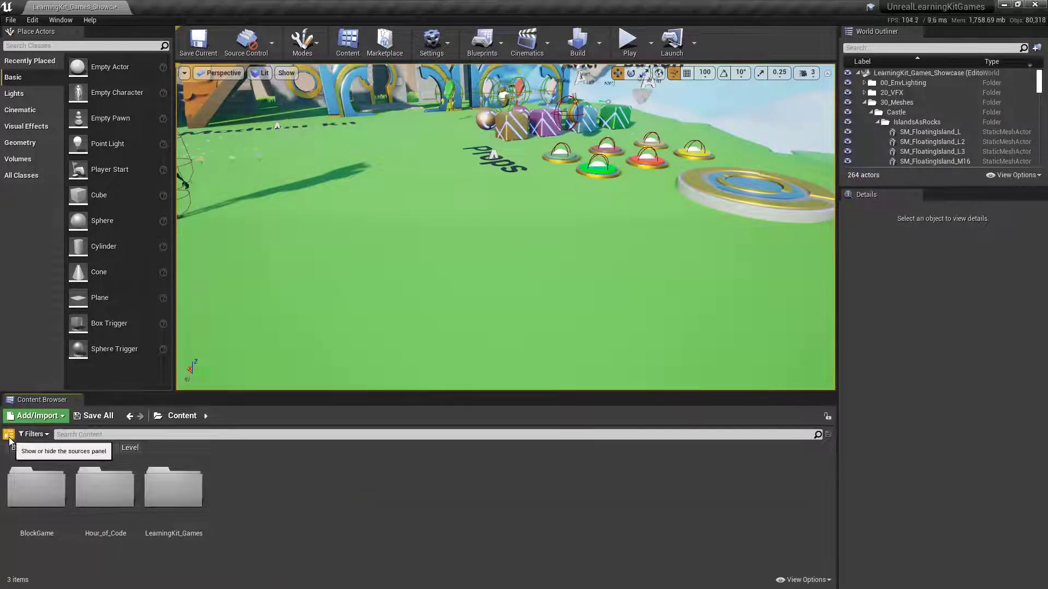
Draw annotations marking the button that reveals the folder tree
{"action": "mouse_move", "coordinate": [1, 425]}
{"action": "left_mouse_down"}
{"action": "mouse_move", "coordinate": [30, 423]}
{"action": "mouse_move", "coordinate": [1, 449]}
{"action": "left_mouse_up"}
{"action": "left_click_drag", "start_coordinate": [41, 420], "coordinate": [60, 403]}
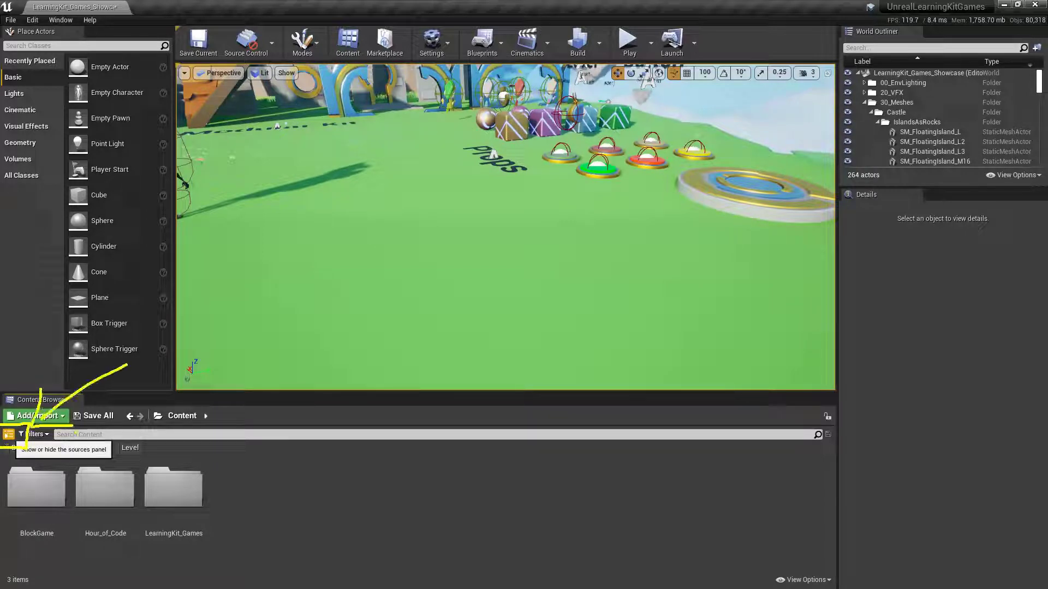
{"action": "key", "text": "Escape"}
Show the sources panel, go to Hour_of_Code > Blueprints > Game, and select both Blueprints there
{"action": "left_click", "coordinate": [6, 436]}
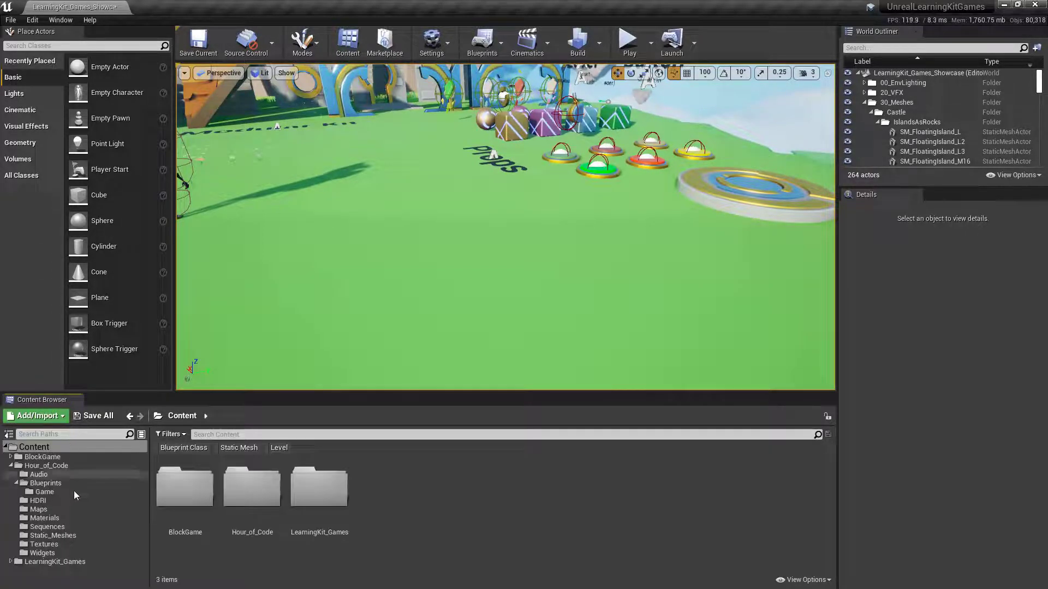
{"action": "left_click", "coordinate": [46, 466]}
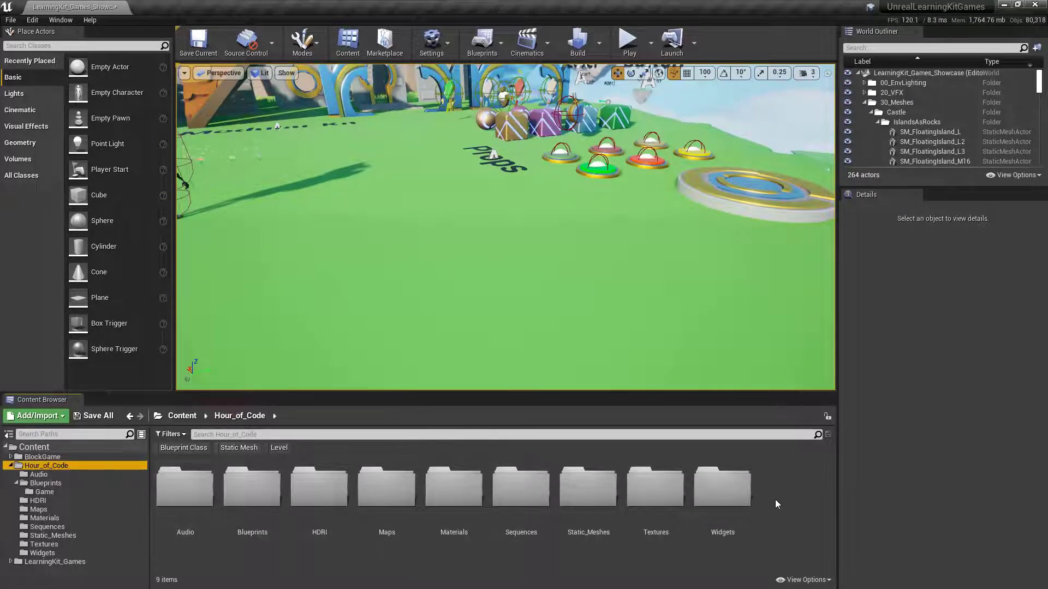
{"action": "left_click", "coordinate": [68, 481]}
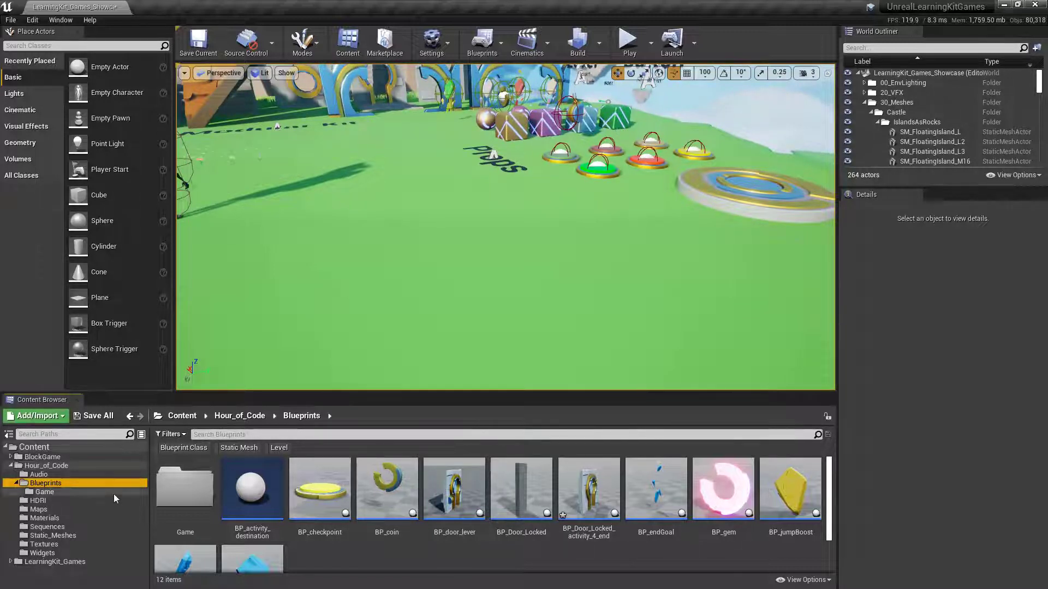
{"action": "left_click", "coordinate": [64, 491]}
{"action": "left_click", "coordinate": [185, 491]}
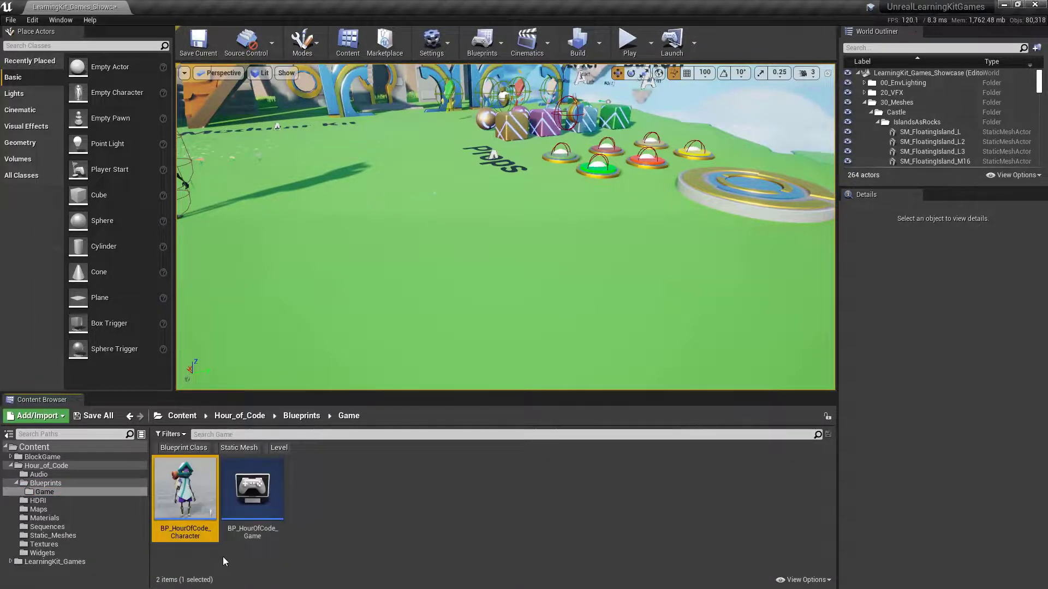
{"action": "left_click", "coordinate": [272, 533]}
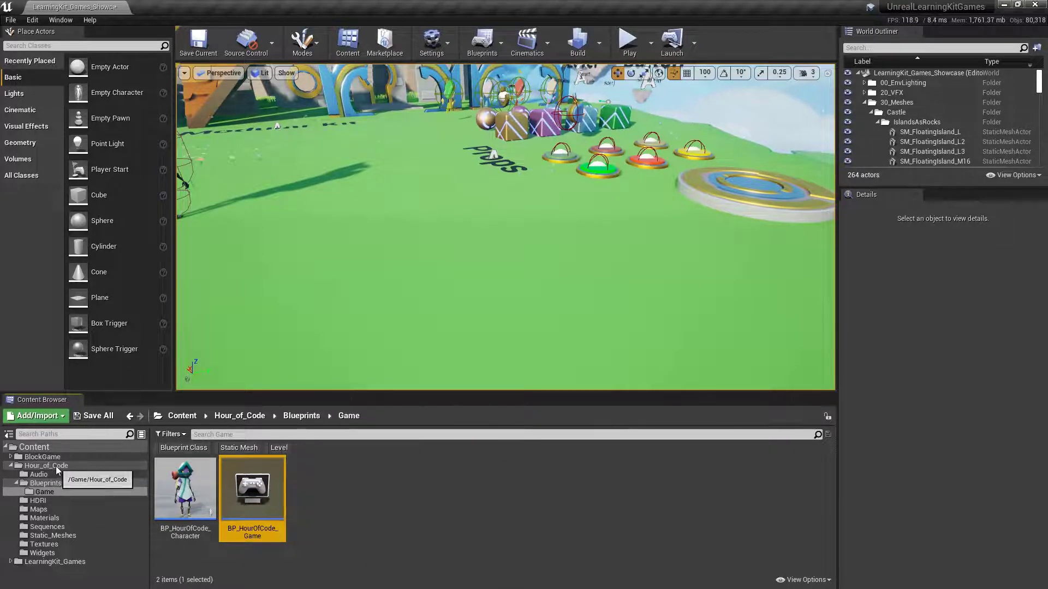
{"action": "left_click", "coordinate": [55, 493]}
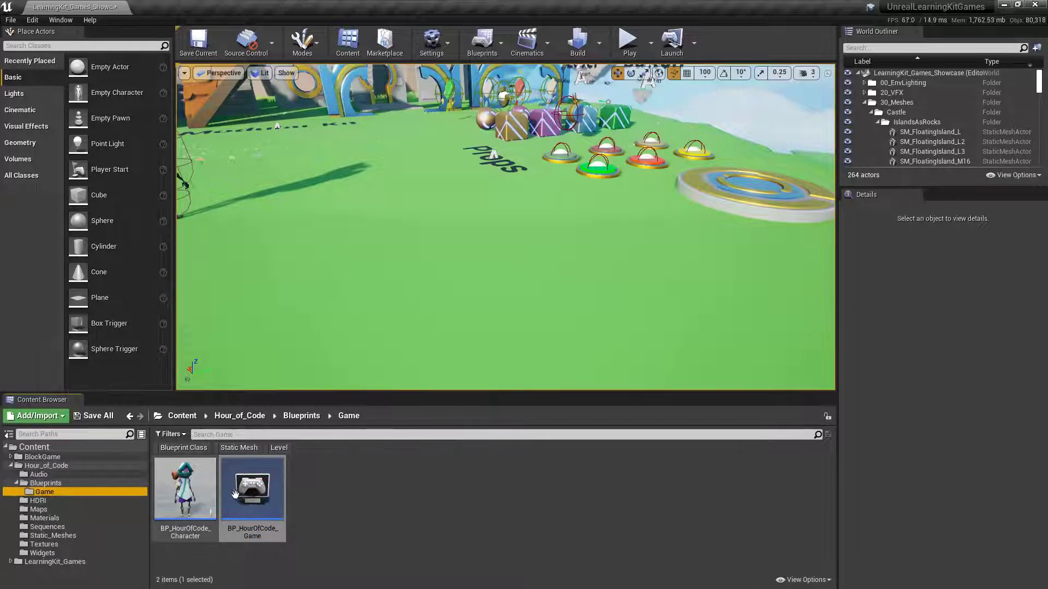
Bring up the student guide PDF, restore its window, and scroll to Figure 012 on page 12
{"action": "mouse_move", "coordinate": [244, 499]}
{"action": "key", "text": "alt+Tab"}
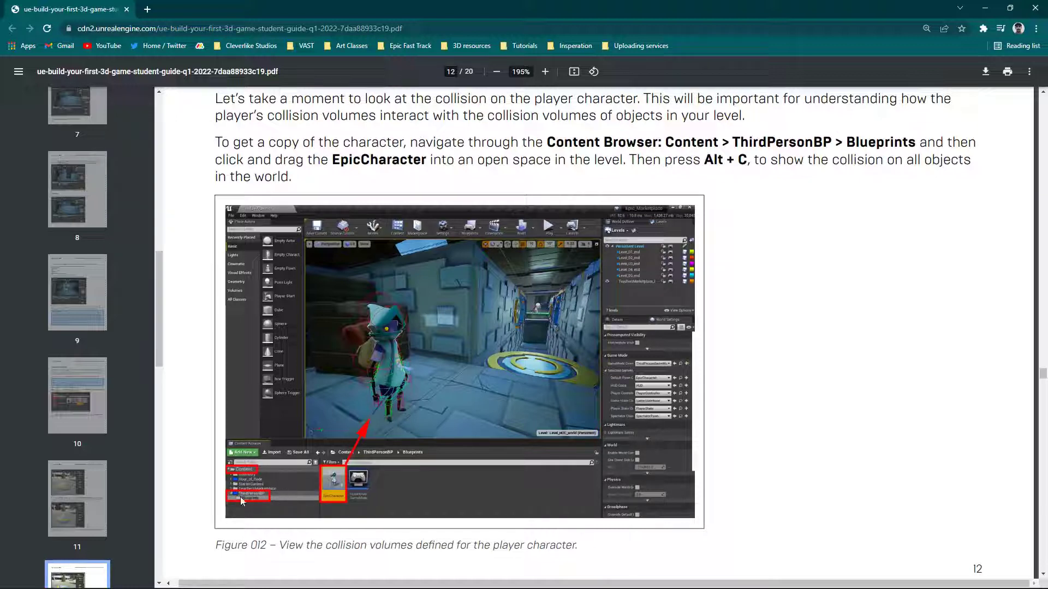
{"action": "double_click", "coordinate": [309, 11]}
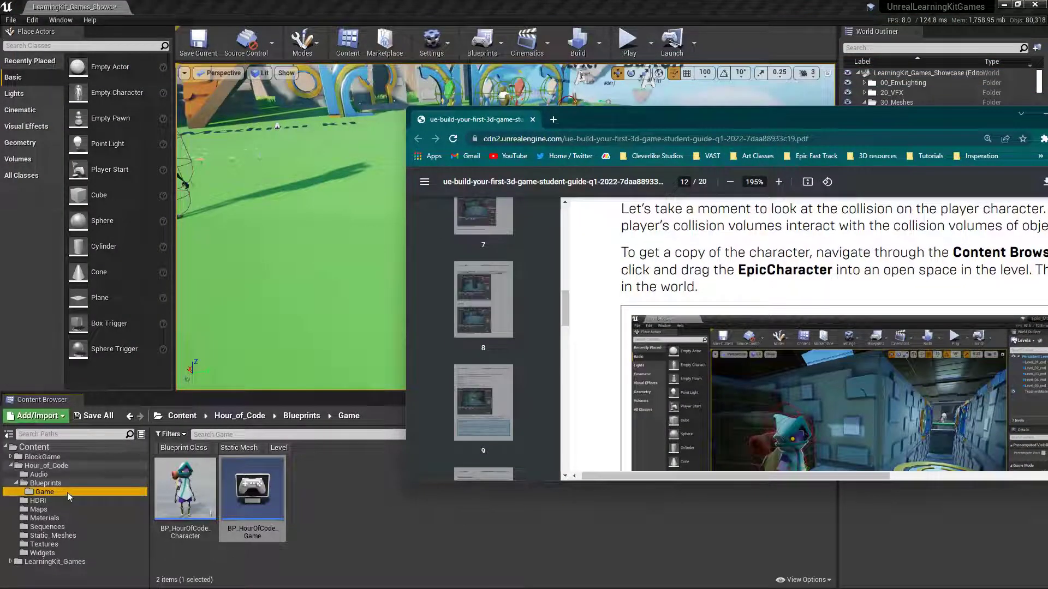
{"action": "scroll", "coordinate": [756, 371], "scroll_direction": "down", "scroll_amount": 4}
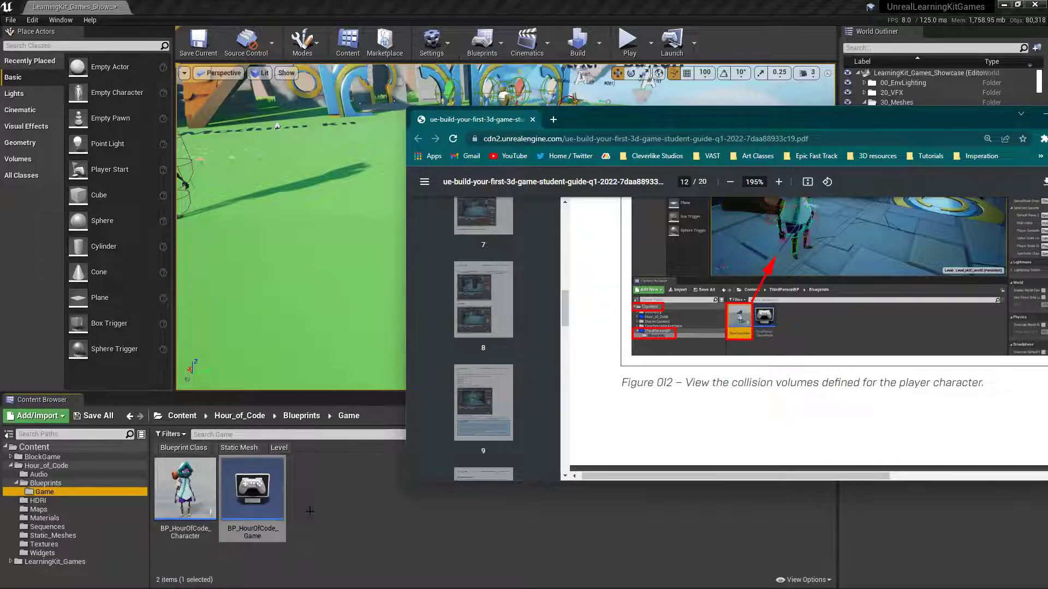
Drag the Blueprints onto the Game folder and dismiss the Move/Copy menu without moving anything
{"action": "left_click", "coordinate": [186, 489]}
{"action": "left_click_drag", "start_coordinate": [186, 488], "coordinate": [182, 548]}
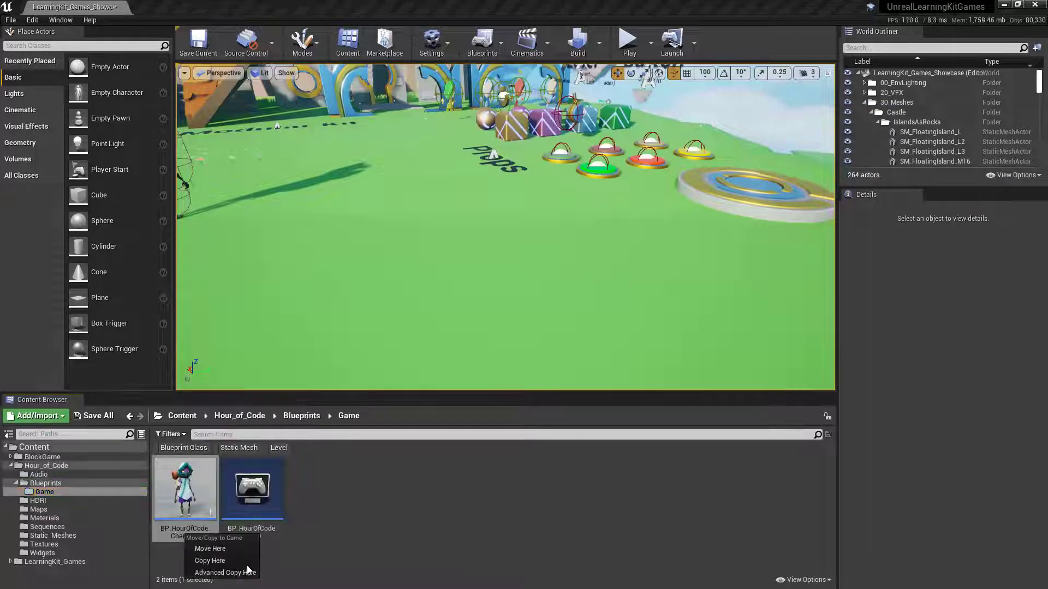
{"action": "left_click", "coordinate": [210, 548]}
{"action": "left_click", "coordinate": [189, 539]}
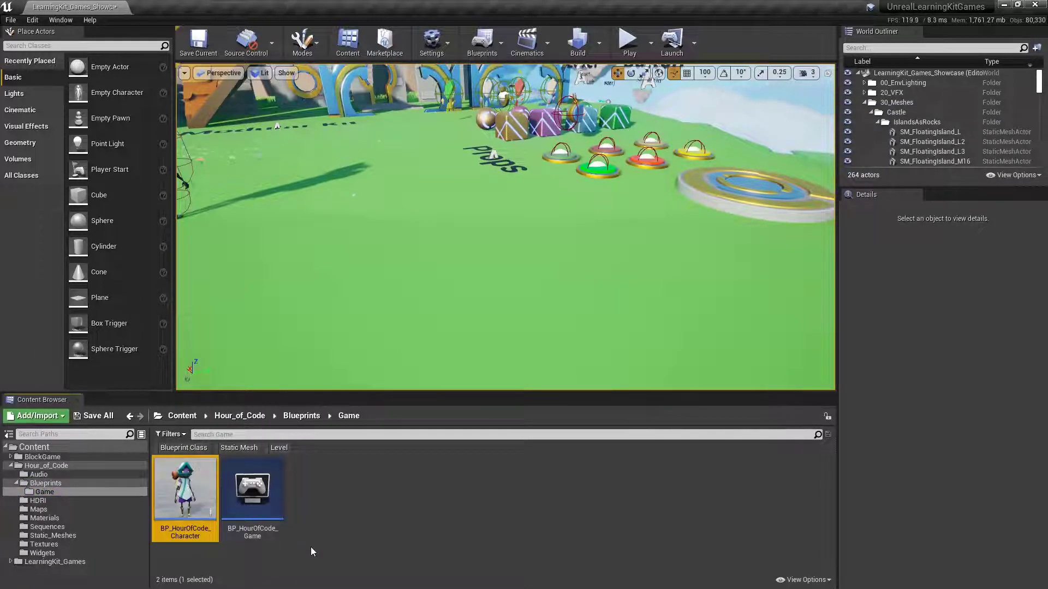
{"action": "key", "text": "alt+Tab"}
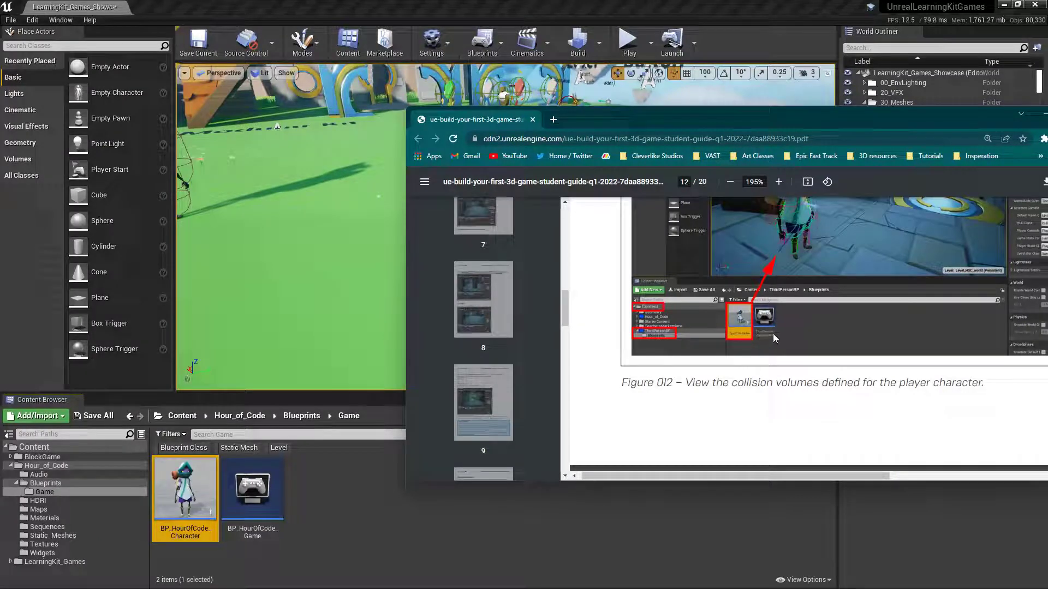
{"action": "left_click_drag", "start_coordinate": [253, 488], "coordinate": [282, 530]}
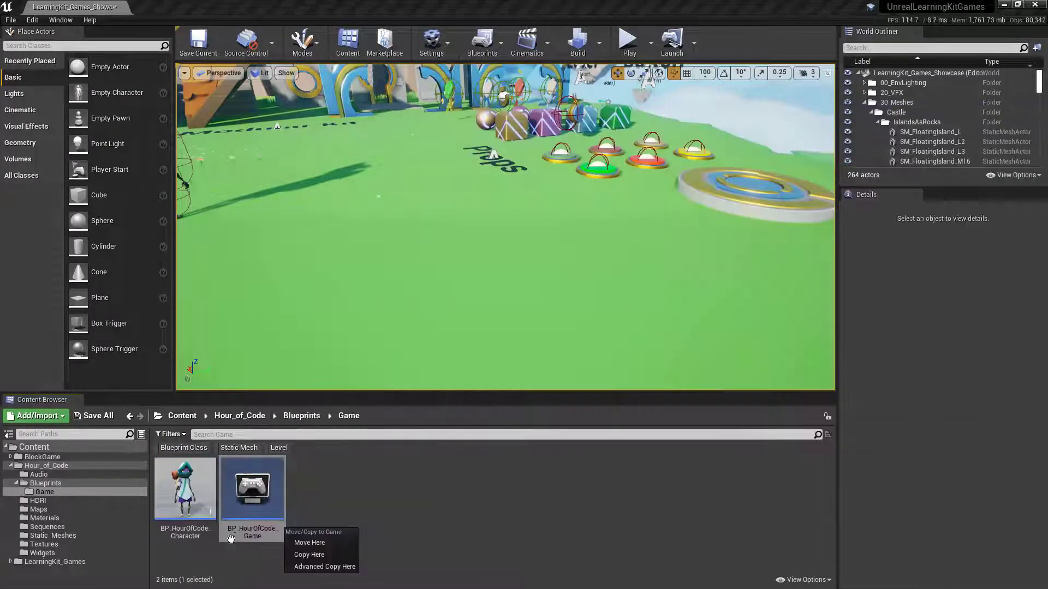
{"action": "left_click", "coordinate": [352, 500]}
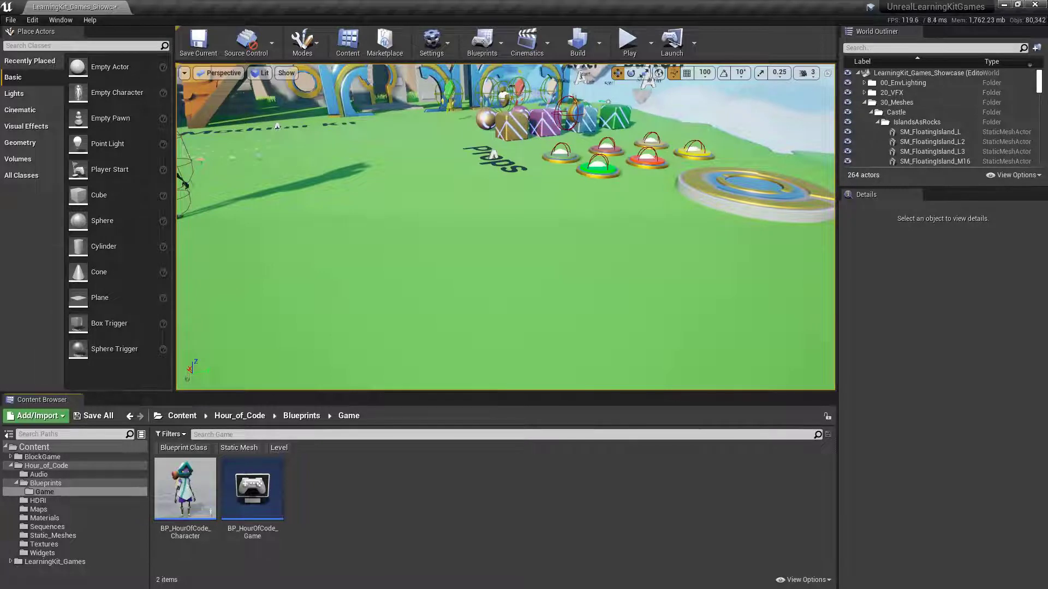
Scroll the PDF guide to page 15's Get Game Mode steps, minimize it, and select BP_HourOfCode_Game
{"action": "key", "text": "alt+Tab"}
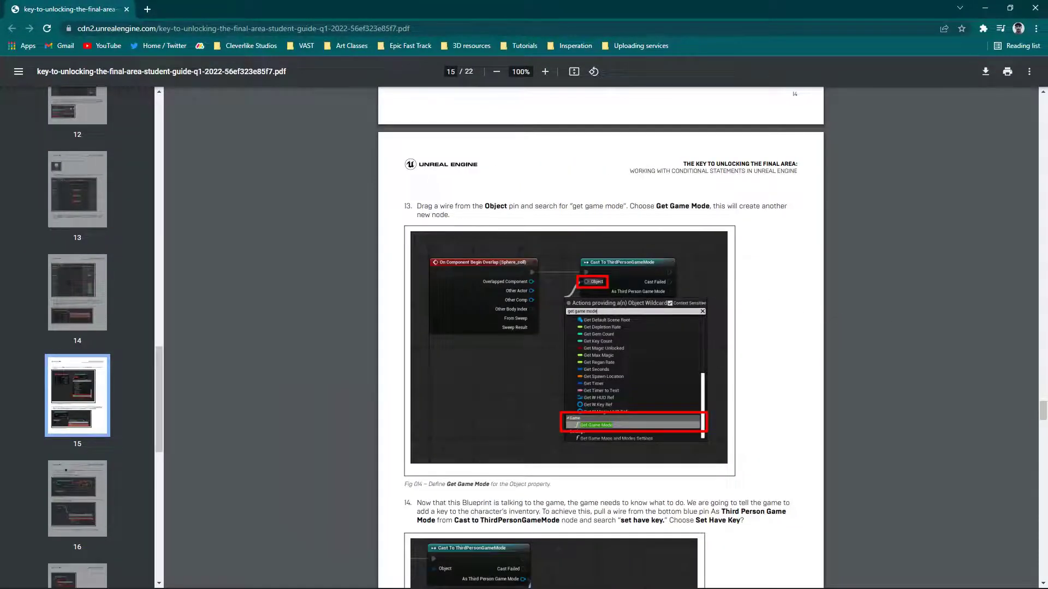
{"action": "left_click_drag", "start_coordinate": [1043, 415], "coordinate": [1042, 119]}
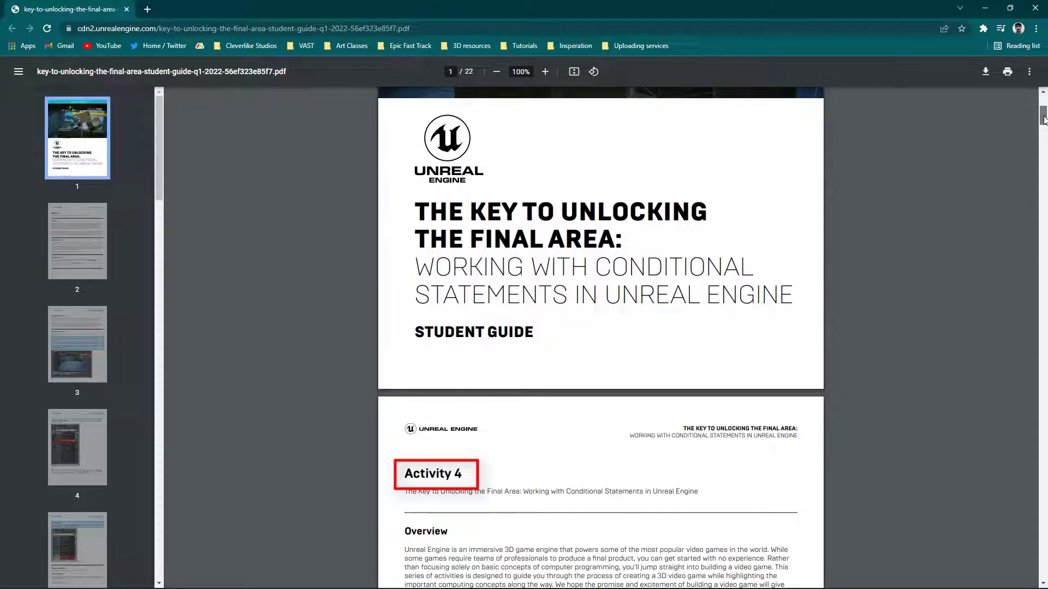
{"action": "left_click_drag", "start_coordinate": [1042, 119], "coordinate": [997, 431]}
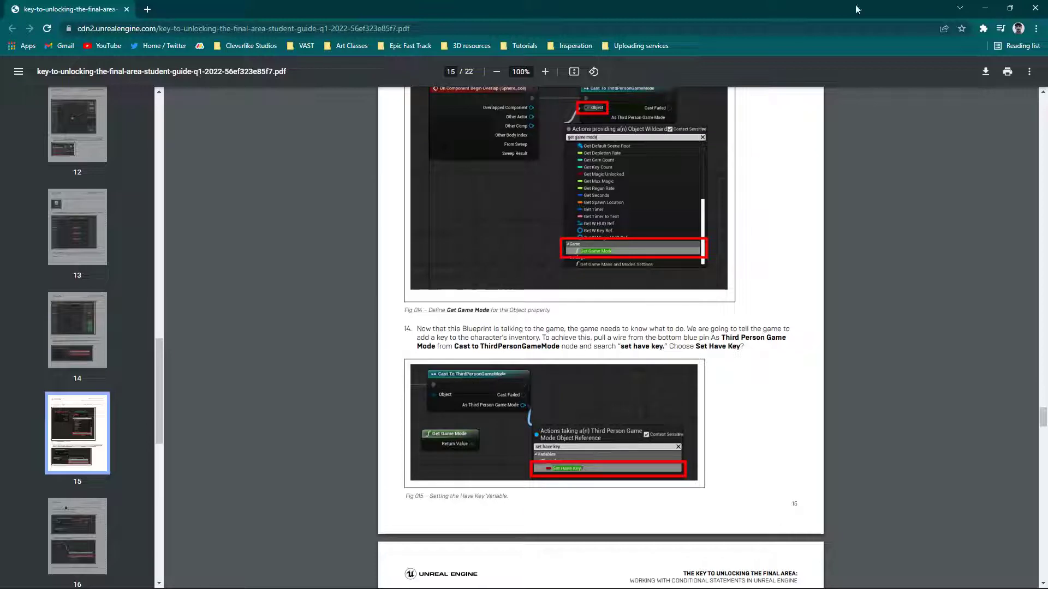
{"action": "left_click", "coordinate": [985, 8]}
{"action": "left_click", "coordinate": [266, 495]}
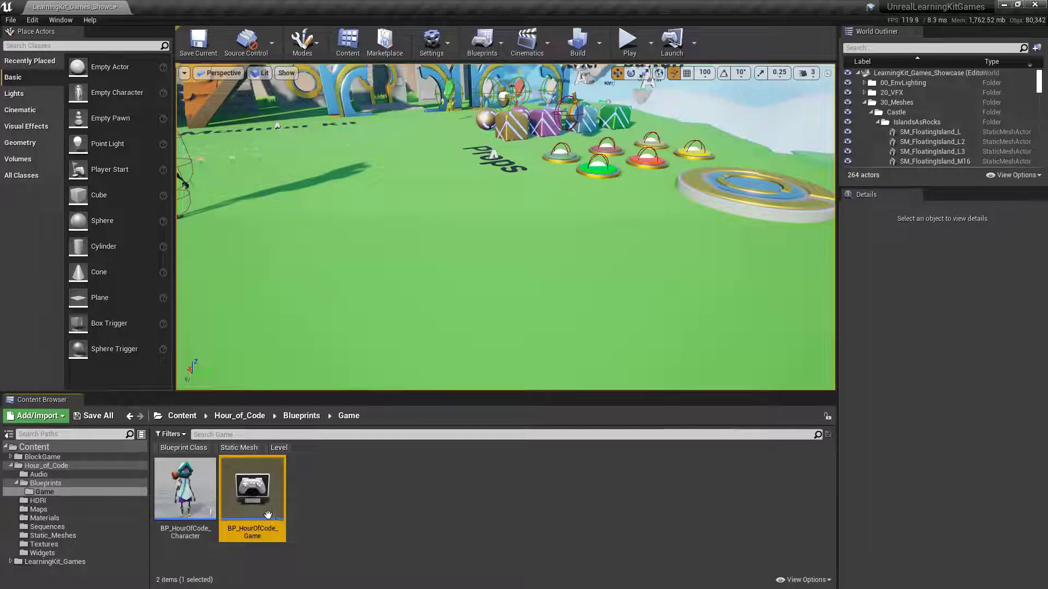
{"action": "mouse_move", "coordinate": [276, 512]}
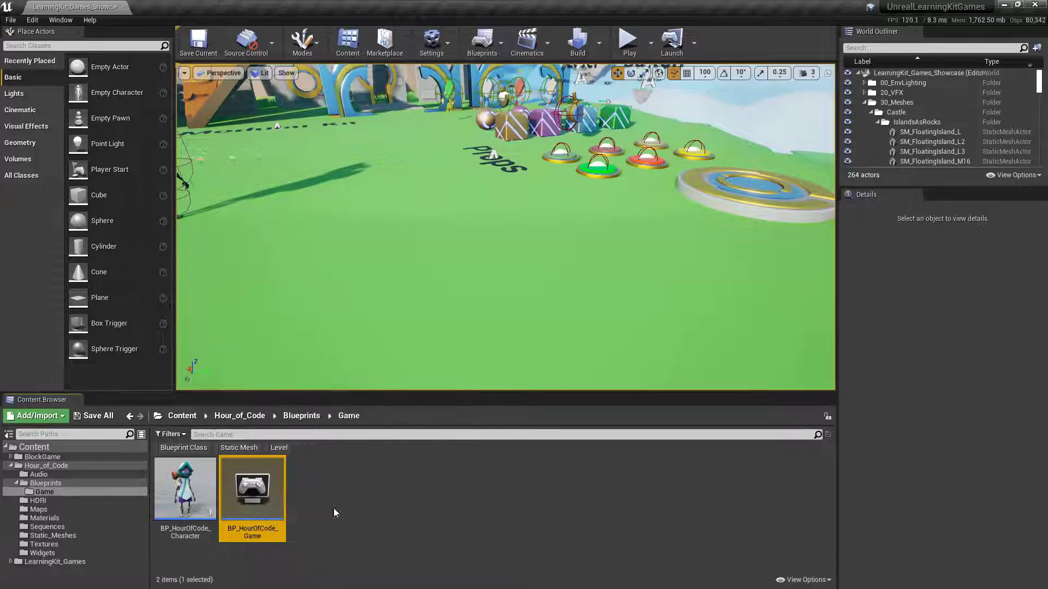
{"action": "key", "text": "alt+Tab"}
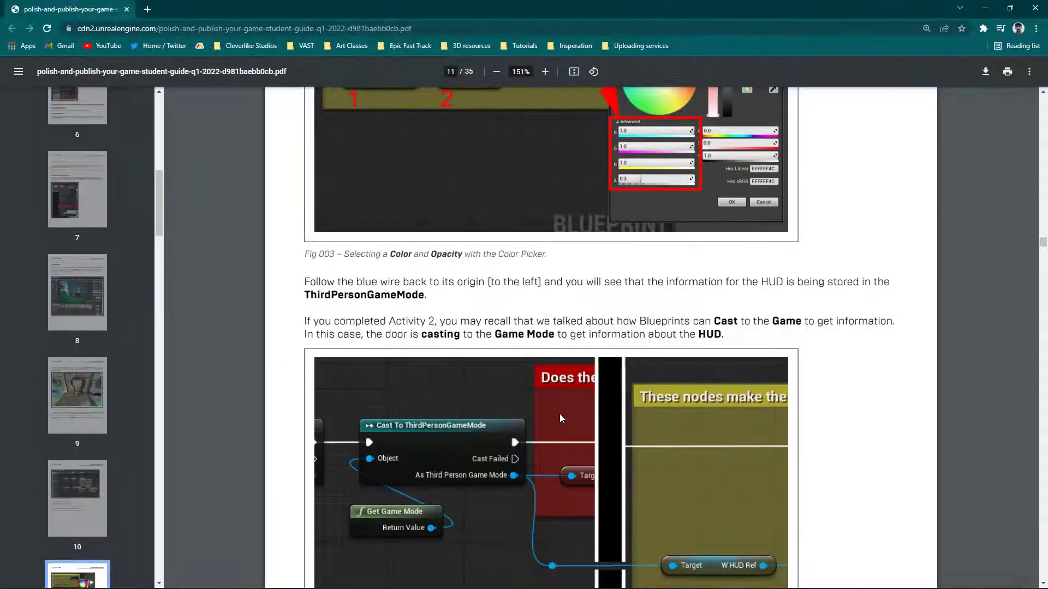
Scroll the guide through pages 11–13 and float its smaller window over the editor
{"action": "scroll", "coordinate": [561, 418], "scroll_direction": "down", "scroll_amount": 1}
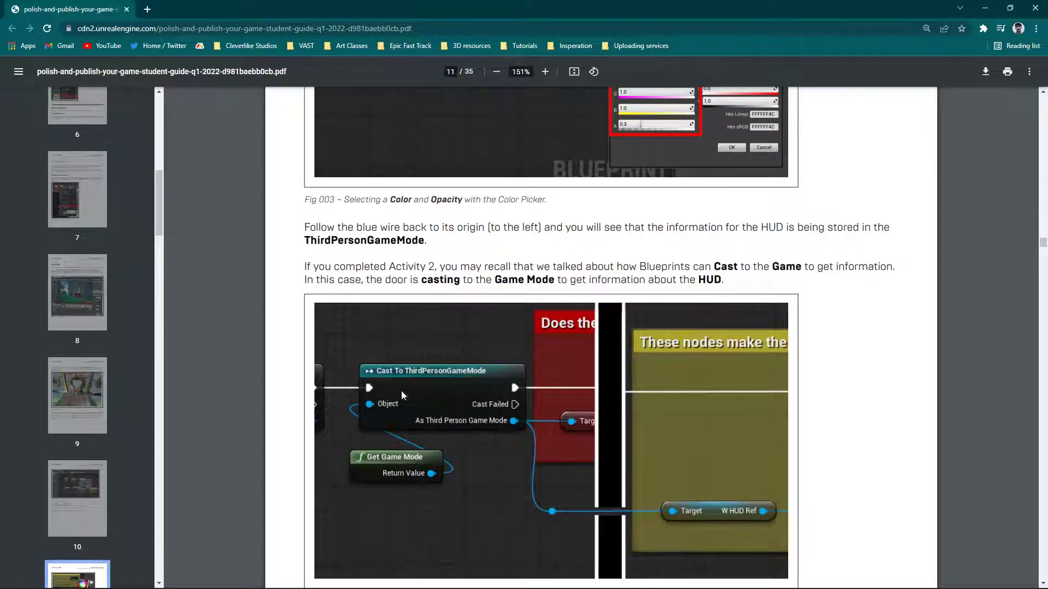
{"action": "scroll", "coordinate": [457, 388], "scroll_direction": "down", "scroll_amount": 5}
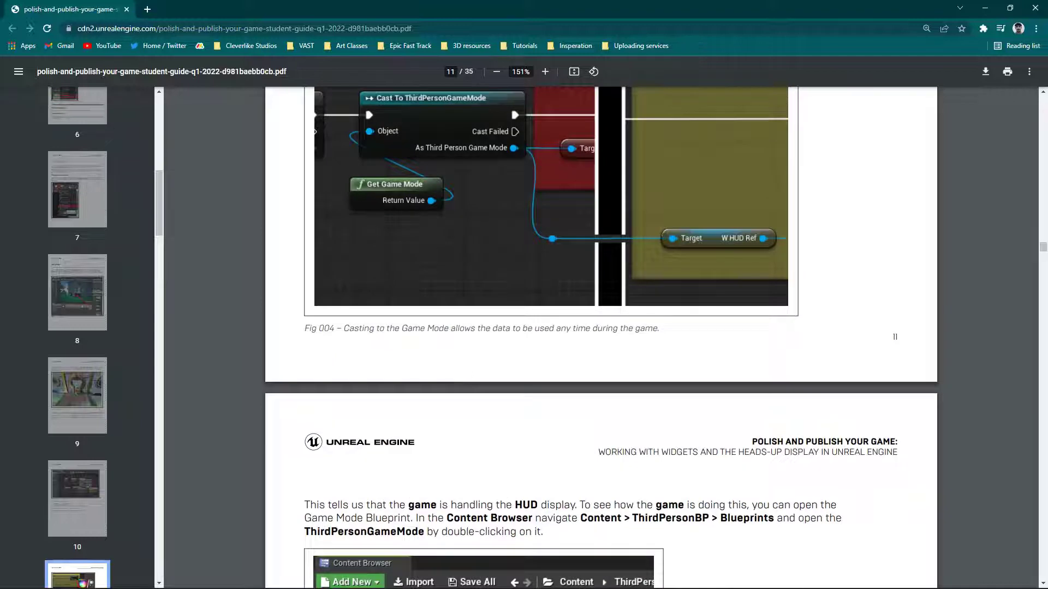
{"action": "left_click_drag", "start_coordinate": [491, 35], "coordinate": [764, 60]}
{"action": "scroll", "coordinate": [781, 355], "scroll_direction": "down", "scroll_amount": 6}
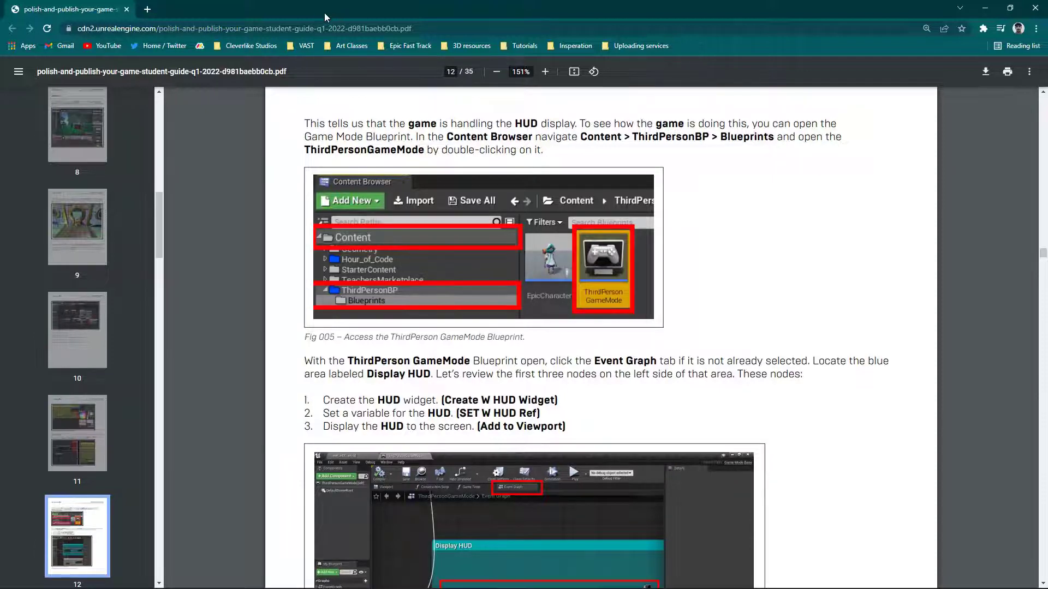
{"action": "left_click_drag", "start_coordinate": [324, 18], "coordinate": [567, 64]}
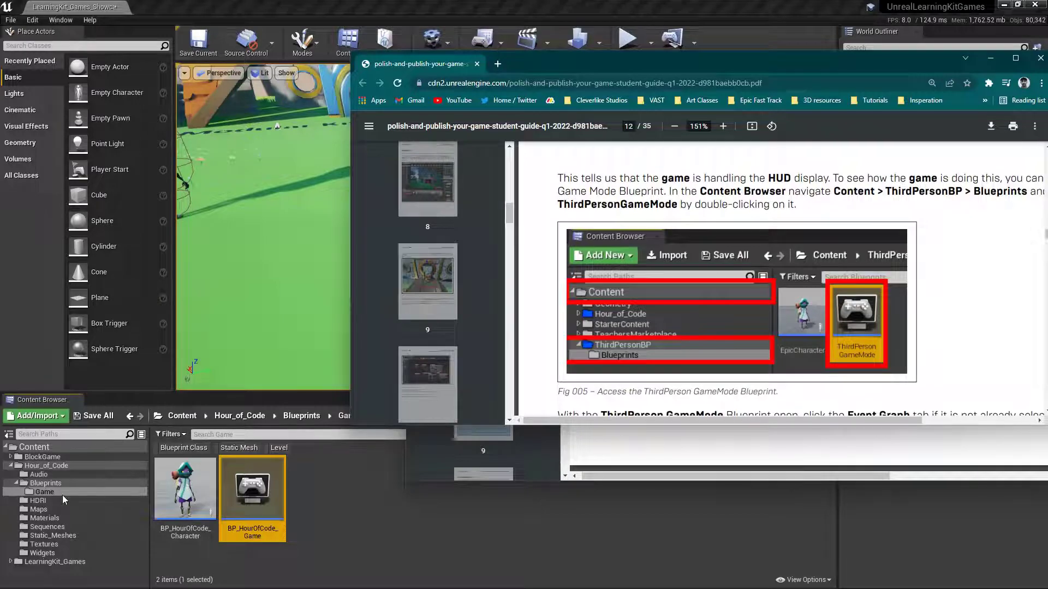
Maximize the guide, scroll to page 33's Esc-to-quit steps, then drag it aside
{"action": "double_click", "coordinate": [807, 60]}
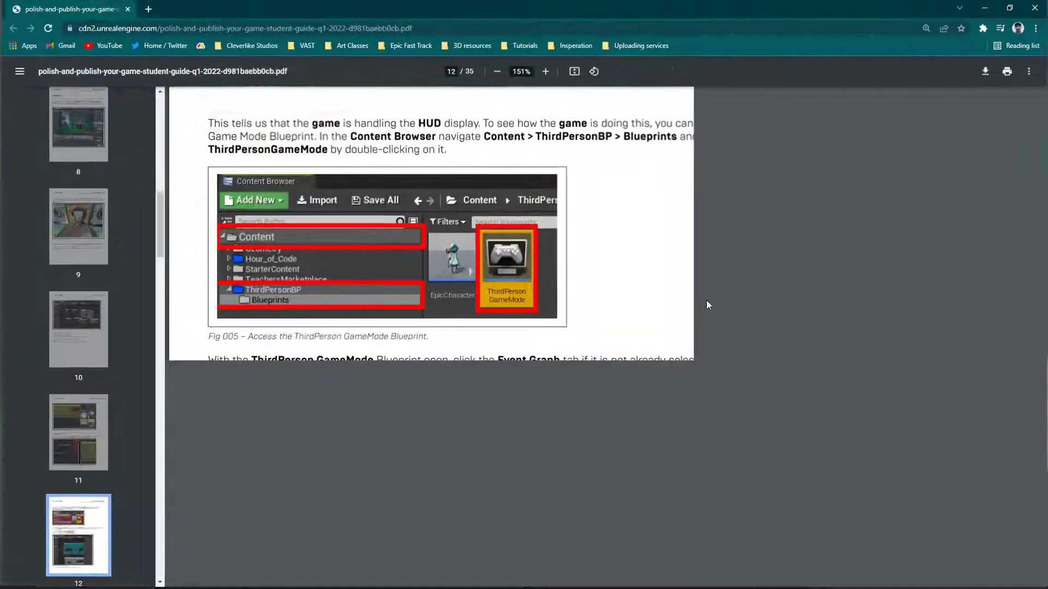
{"action": "scroll", "coordinate": [587, 397], "scroll_direction": "down", "scroll_amount": 8}
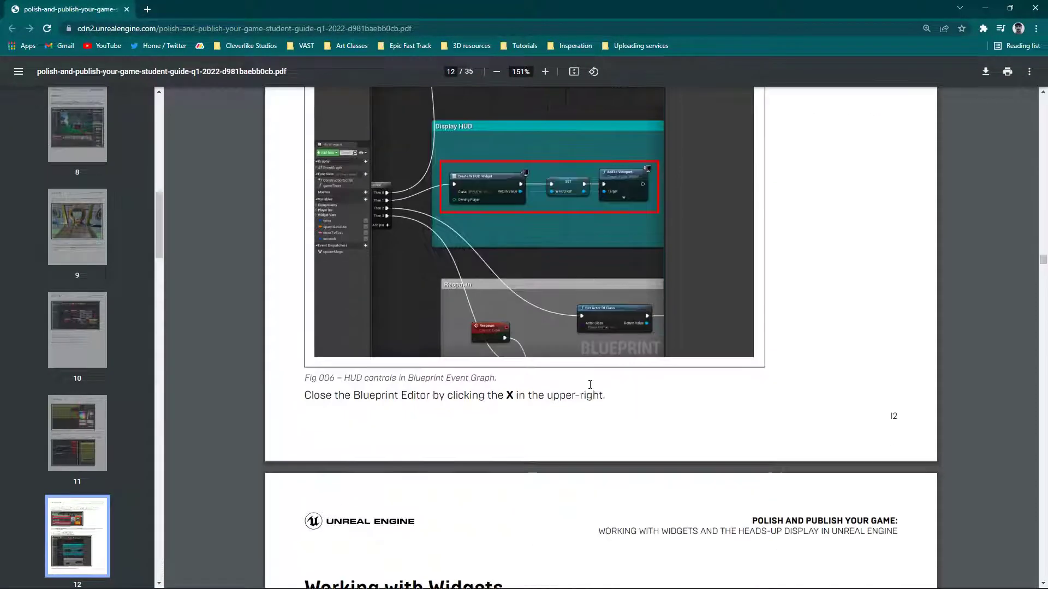
{"action": "scroll", "coordinate": [590, 385], "scroll_direction": "down", "scroll_amount": 12}
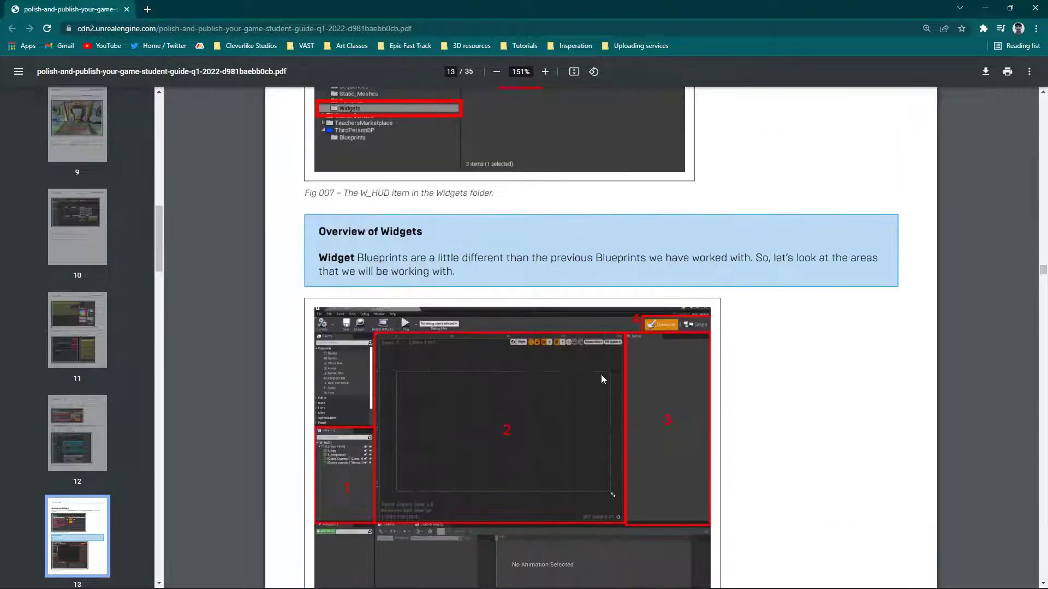
{"action": "scroll", "coordinate": [602, 375], "scroll_direction": "down", "scroll_amount": 15}
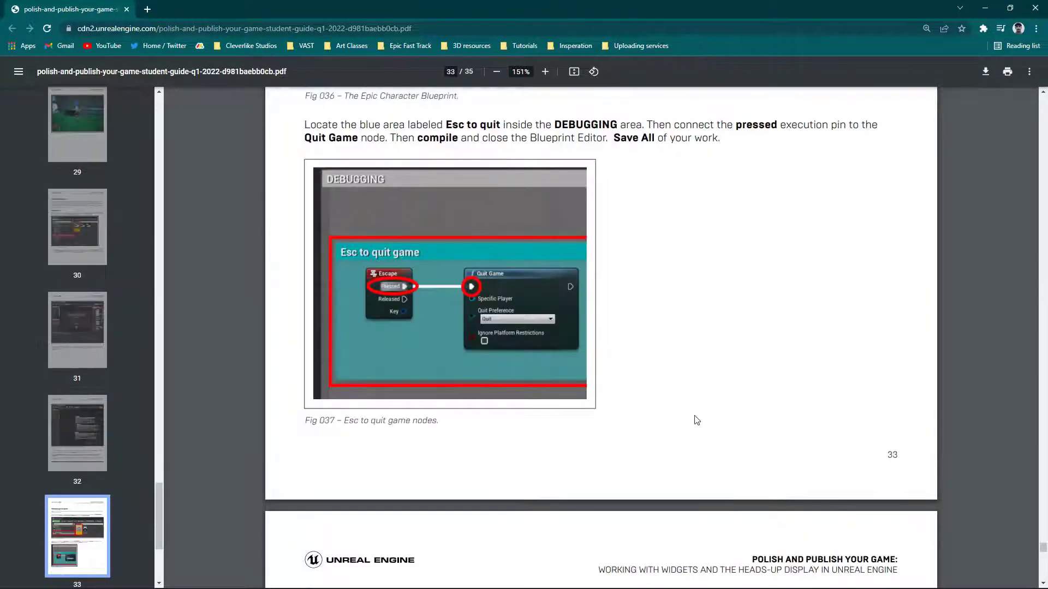
{"action": "scroll", "coordinate": [828, 437], "scroll_direction": "up", "scroll_amount": 5}
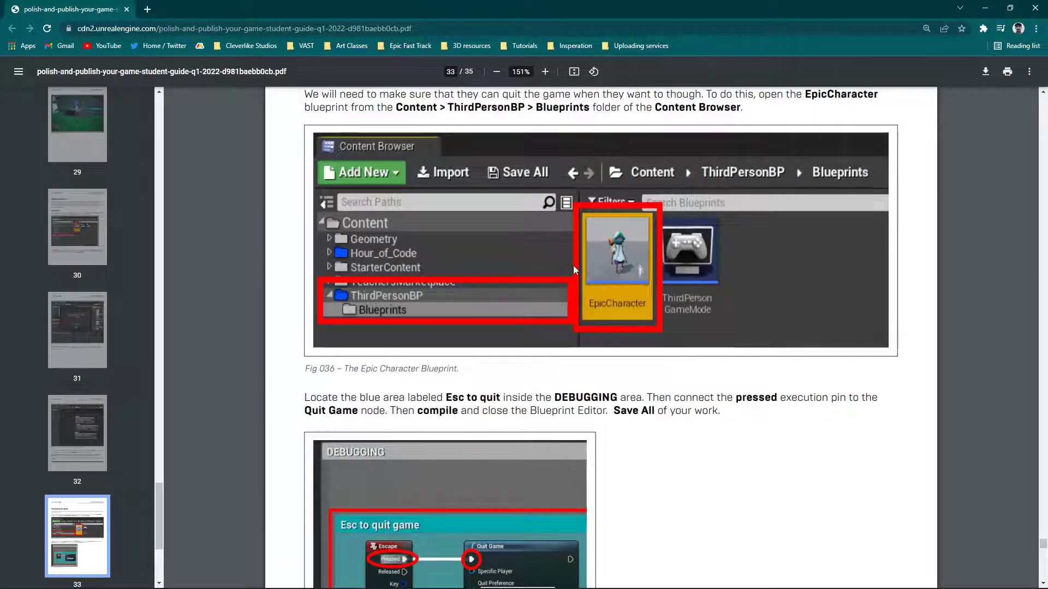
{"action": "left_click_drag", "start_coordinate": [490, 11], "coordinate": [807, 142]}
Open BP_HourOfCode_Character in the Blueprint editor's Event Graph
{"action": "left_click", "coordinate": [185, 493]}
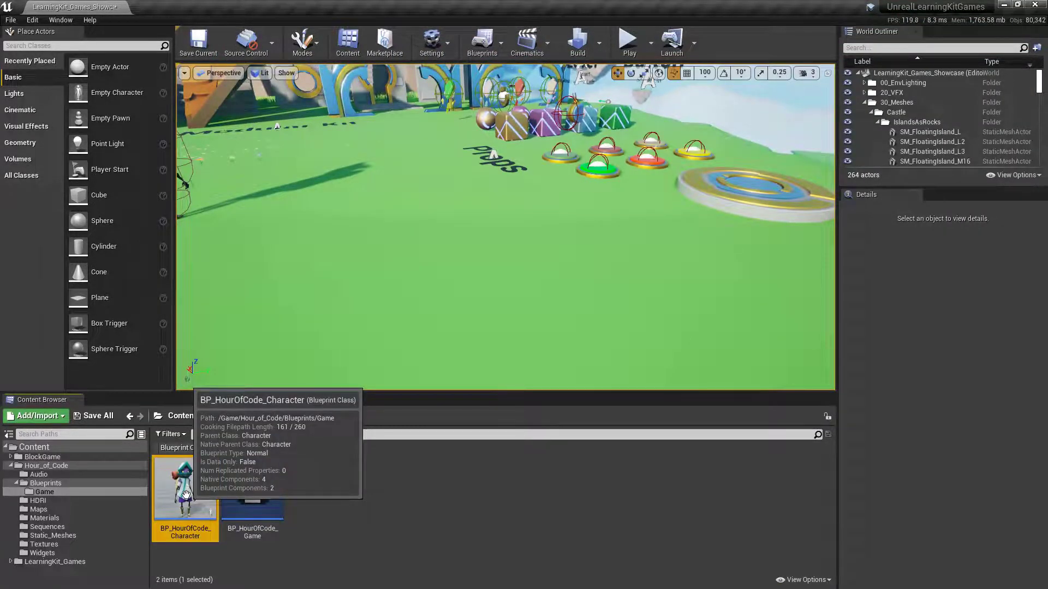
{"action": "double_click", "coordinate": [186, 494]}
{"action": "scroll", "coordinate": [400, 414], "scroll_direction": "down", "scroll_amount": 6}
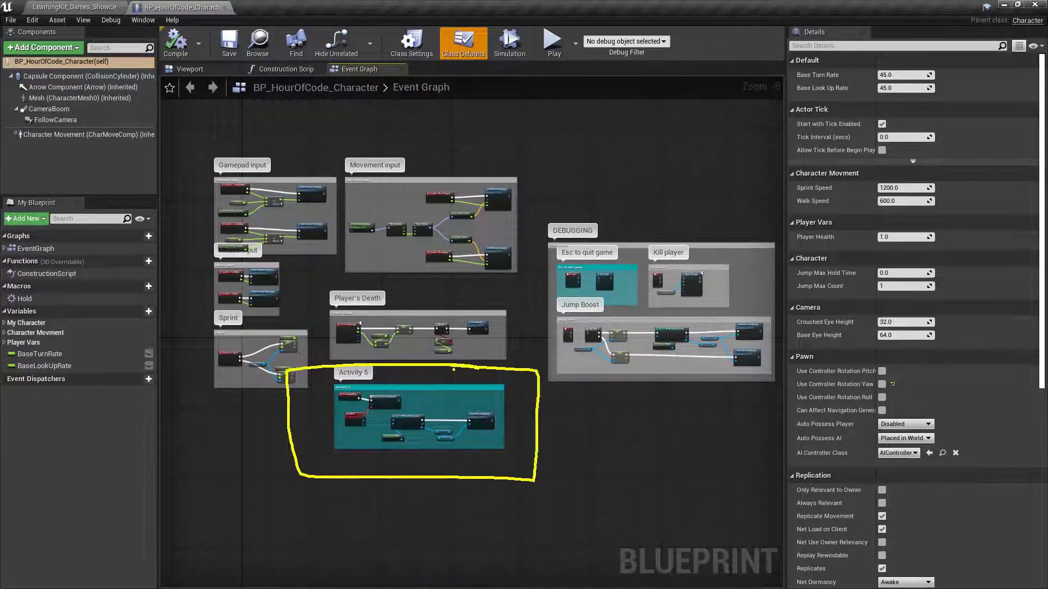
{"action": "scroll", "coordinate": [387, 413], "scroll_direction": "up", "scroll_amount": 8}
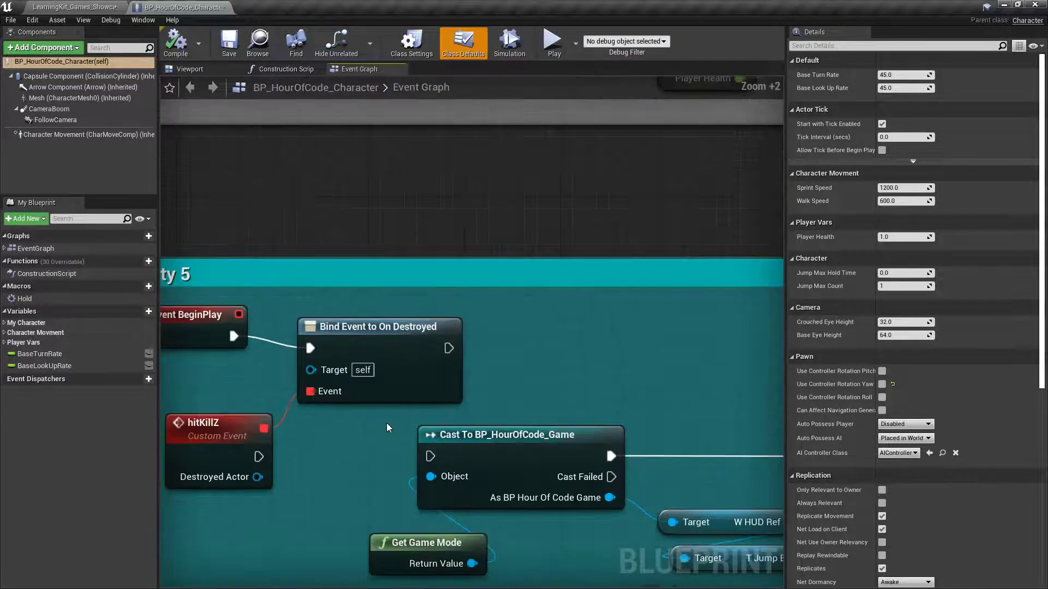
Wire hitKillZ to the Cast To BP_HourOfCode_Game node, then undo that connection
{"action": "right_click_drag", "start_coordinate": [387, 428], "coordinate": [397, 363]}
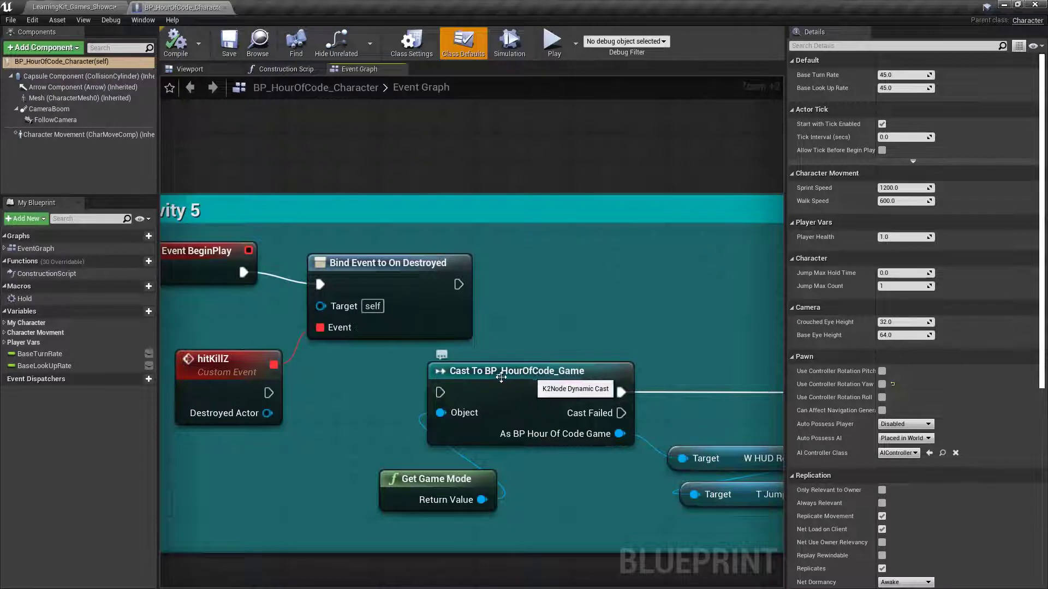
{"action": "left_click_drag", "start_coordinate": [269, 393], "coordinate": [437, 396]}
{"action": "left_click", "coordinate": [330, 440]}
{"action": "key", "text": "ctrl+z"}
Pan the graph to show the Player's Death group above the Activity 5 nodes
{"action": "scroll", "coordinate": [480, 293], "scroll_direction": "down", "scroll_amount": 2}
{"action": "right_click_drag", "start_coordinate": [480, 294], "coordinate": [493, 277]}
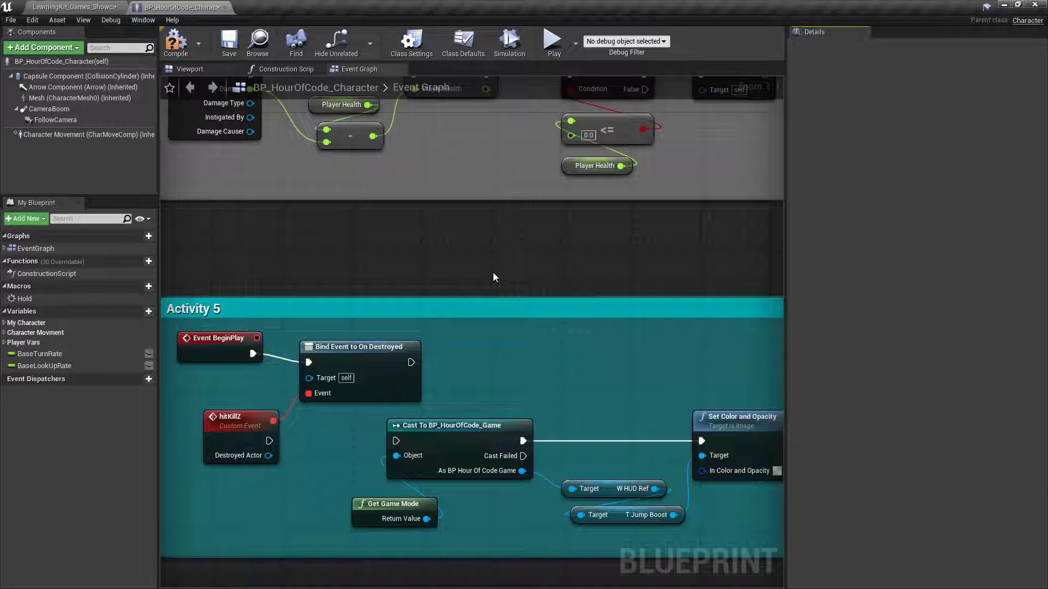
{"action": "scroll", "coordinate": [493, 277], "scroll_direction": "down", "scroll_amount": 1}
{"action": "right_click_drag", "start_coordinate": [492, 277], "coordinate": [491, 354]}
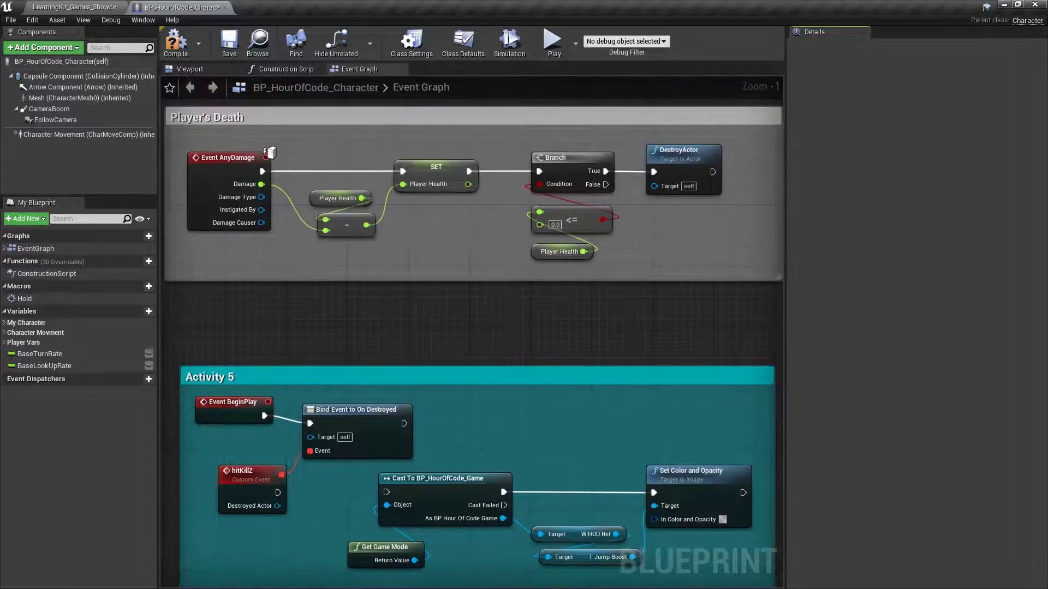